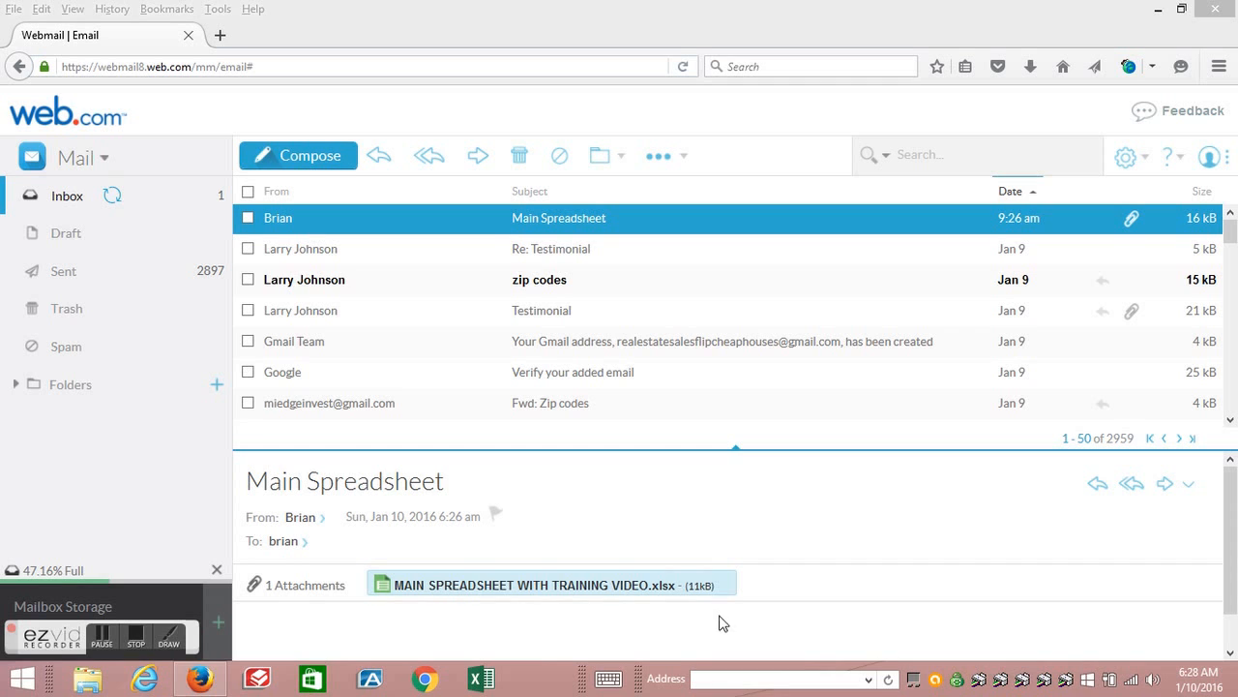
# Download the attachment MAIN SPREADSHEET WITH TRAINING VIDEO.xlsx from the Main Spreadsheet e-mail and open it with Microsoft Excel.
pyautogui.click(726, 586)
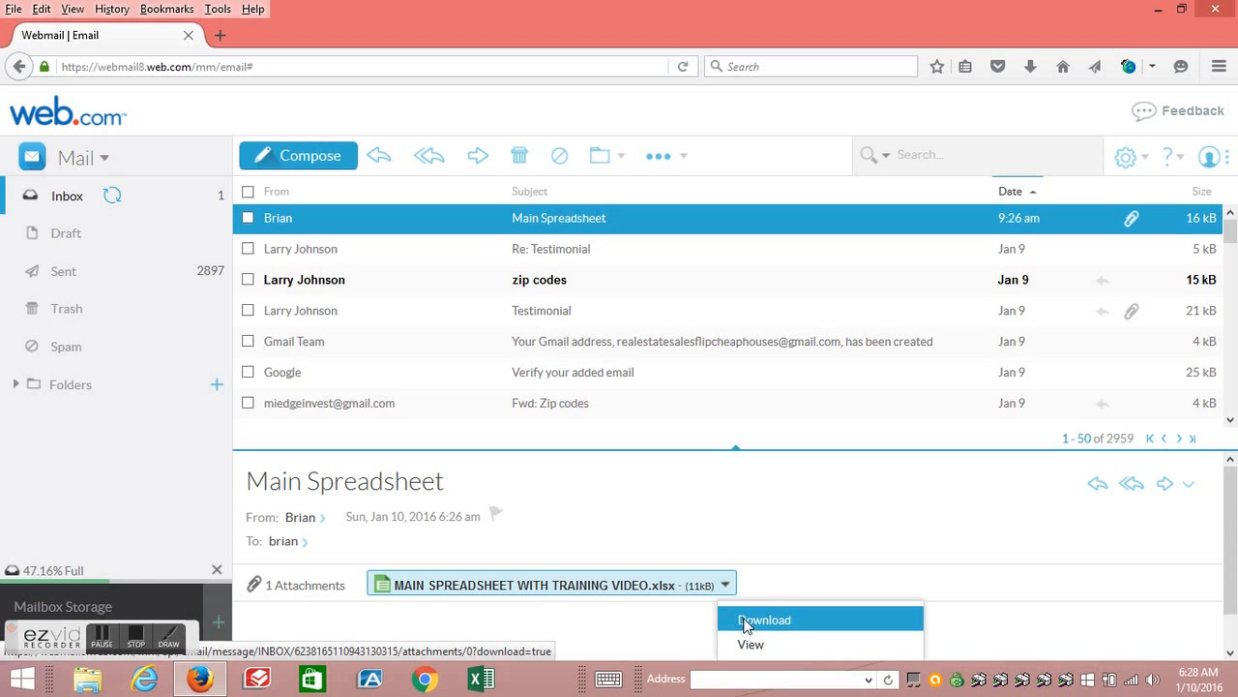
pyautogui.click(745, 624)
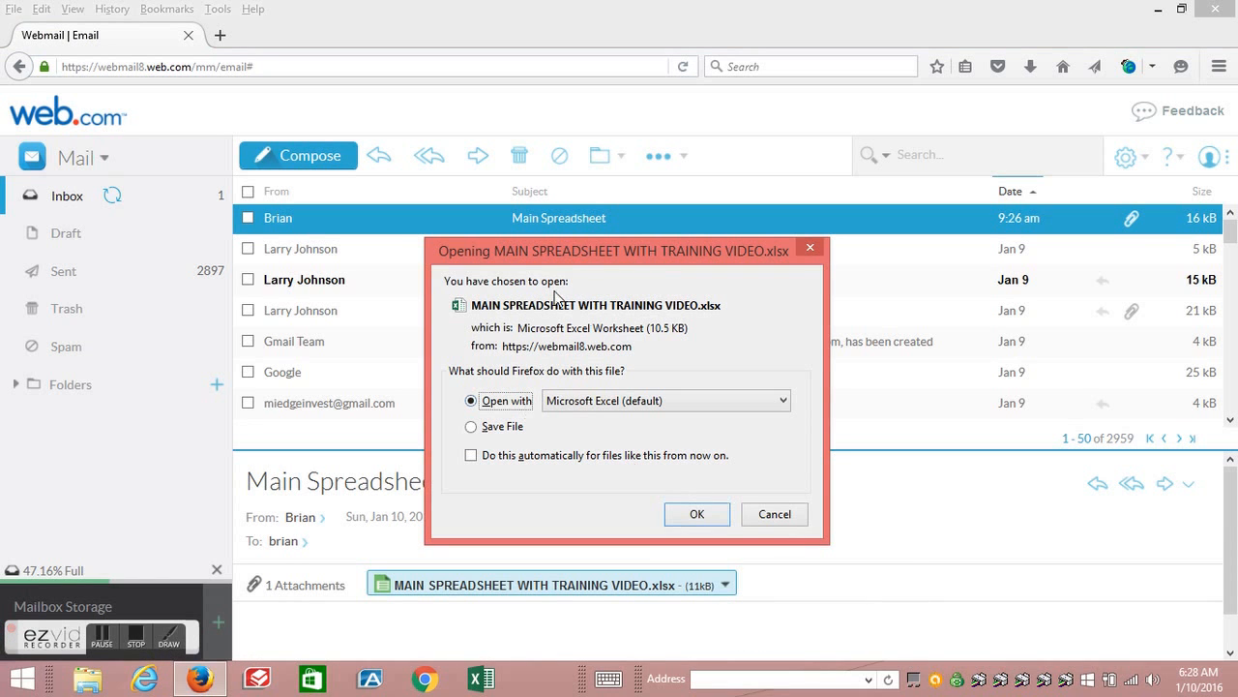
pyautogui.click(699, 514)
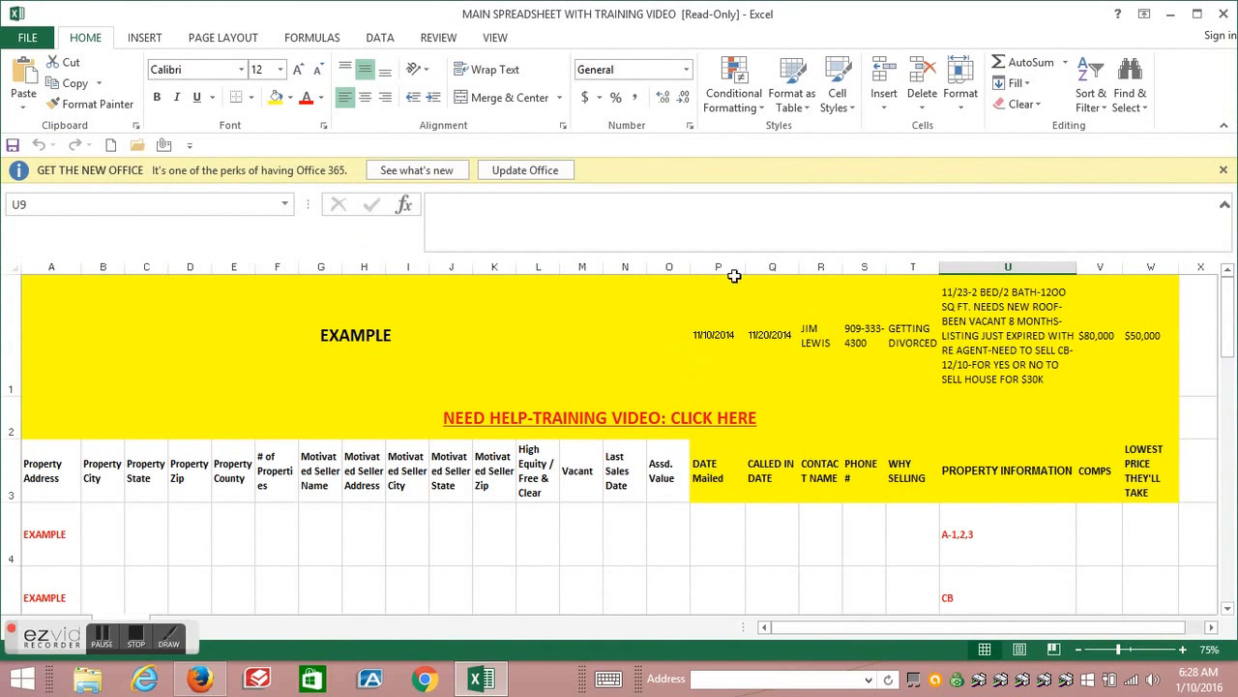
# Look over the spreadsheet's yellow example block and its row 3 column headings, including DATE Mailed.
pyautogui.moveTo(1230, 313); pyautogui.dragTo(1230, 313)
pyautogui.scroll(-3, 1226, 605)
pyautogui.moveTo(1229, 464); pyautogui.dragTo(1230, 278)
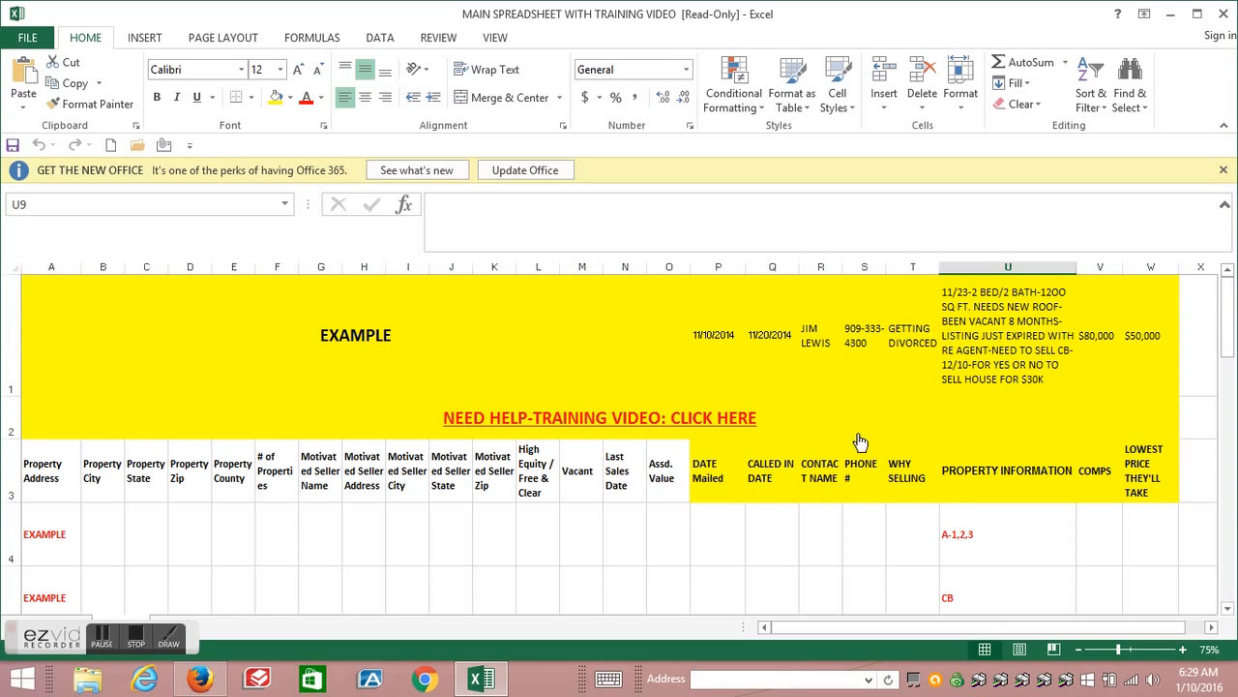
pyautogui.click(696, 472)
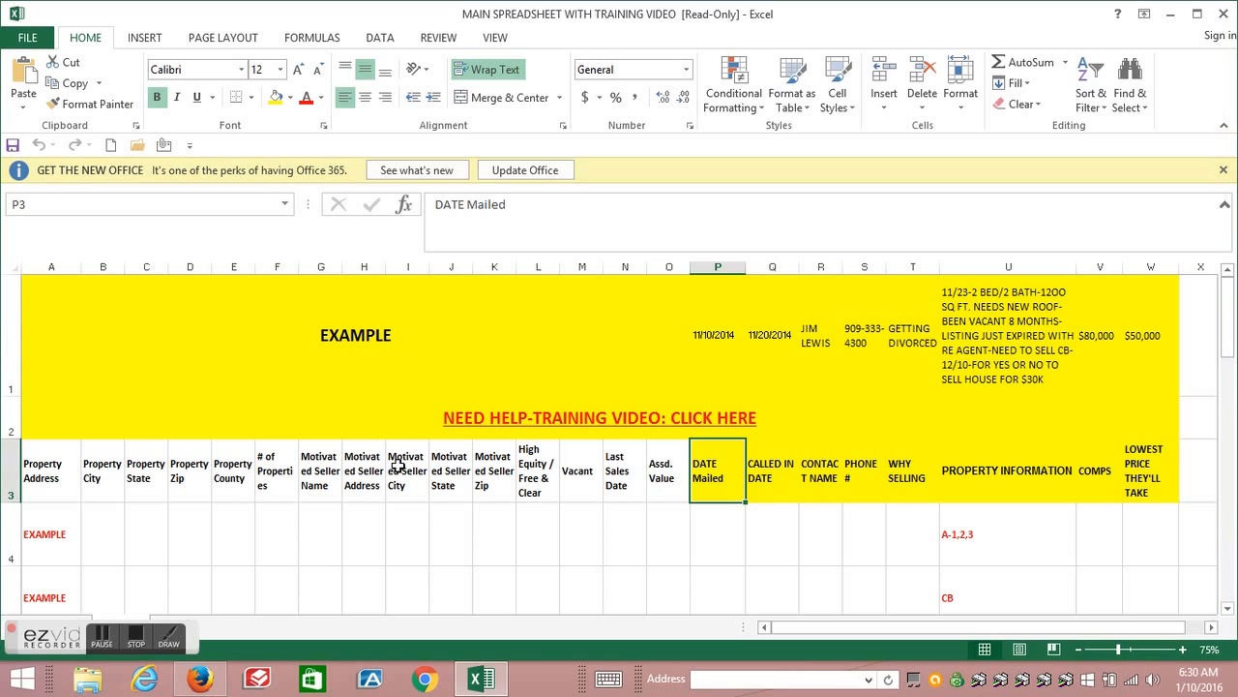
pyautogui.click(741, 540)
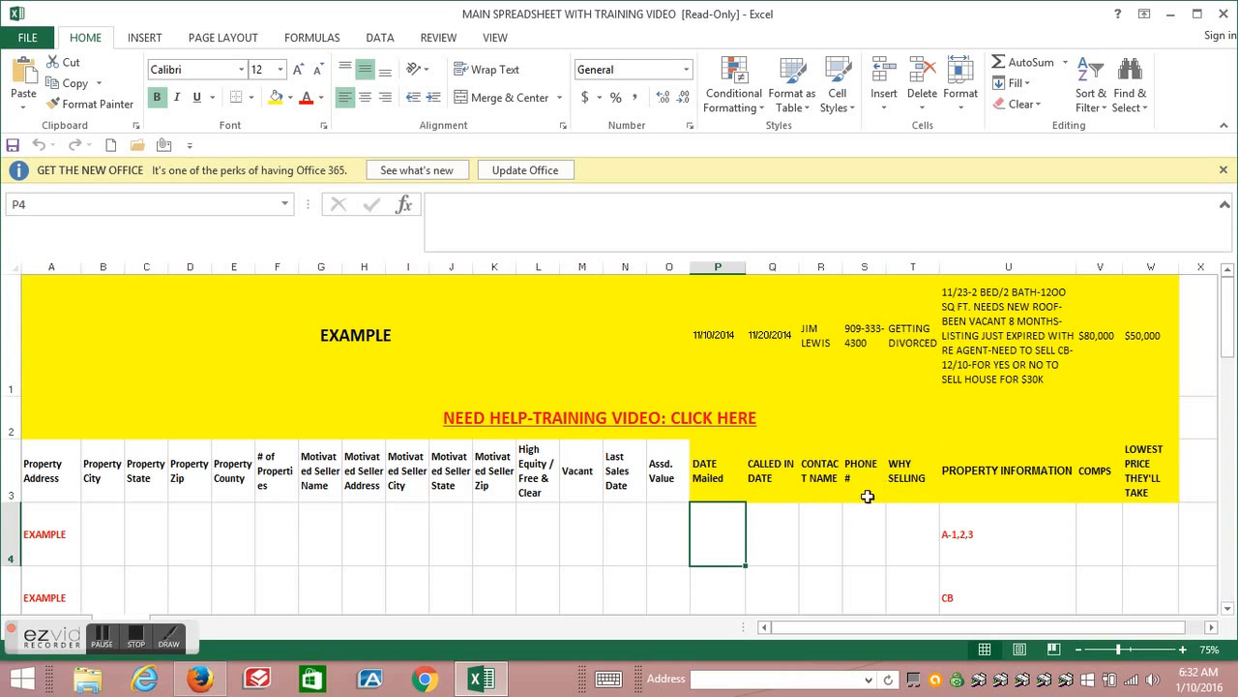
pyautogui.scroll(-2, 1179, 497)
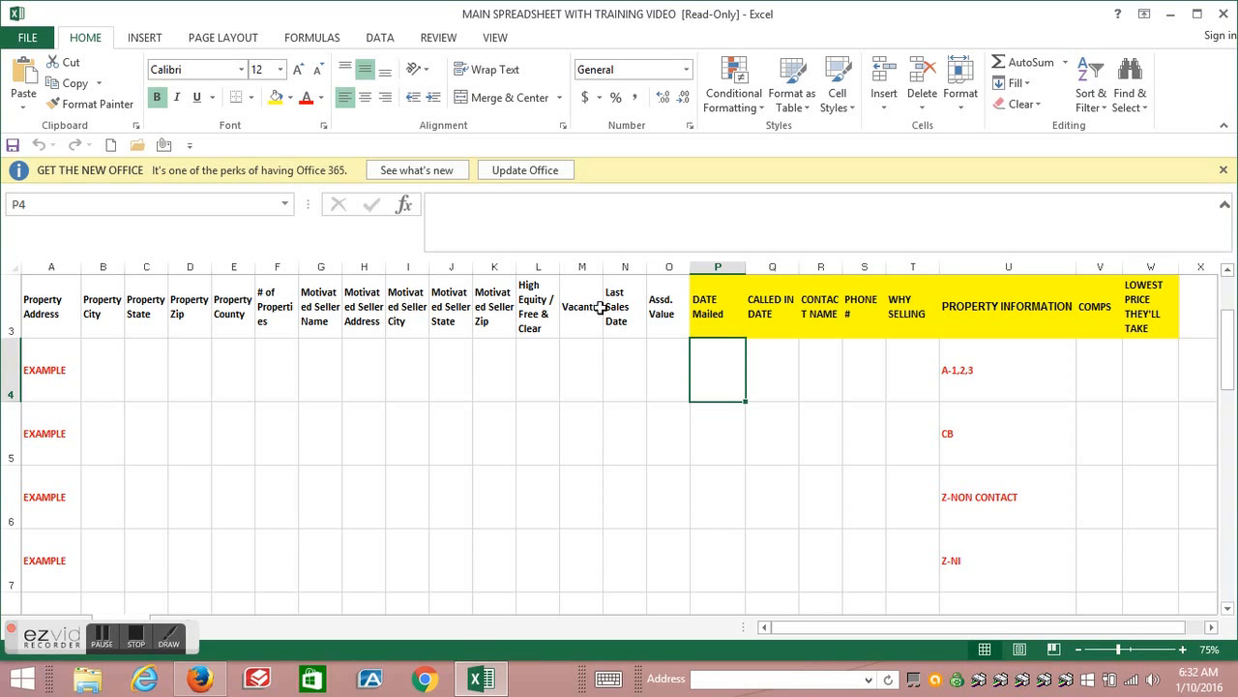
pyautogui.click(721, 314)
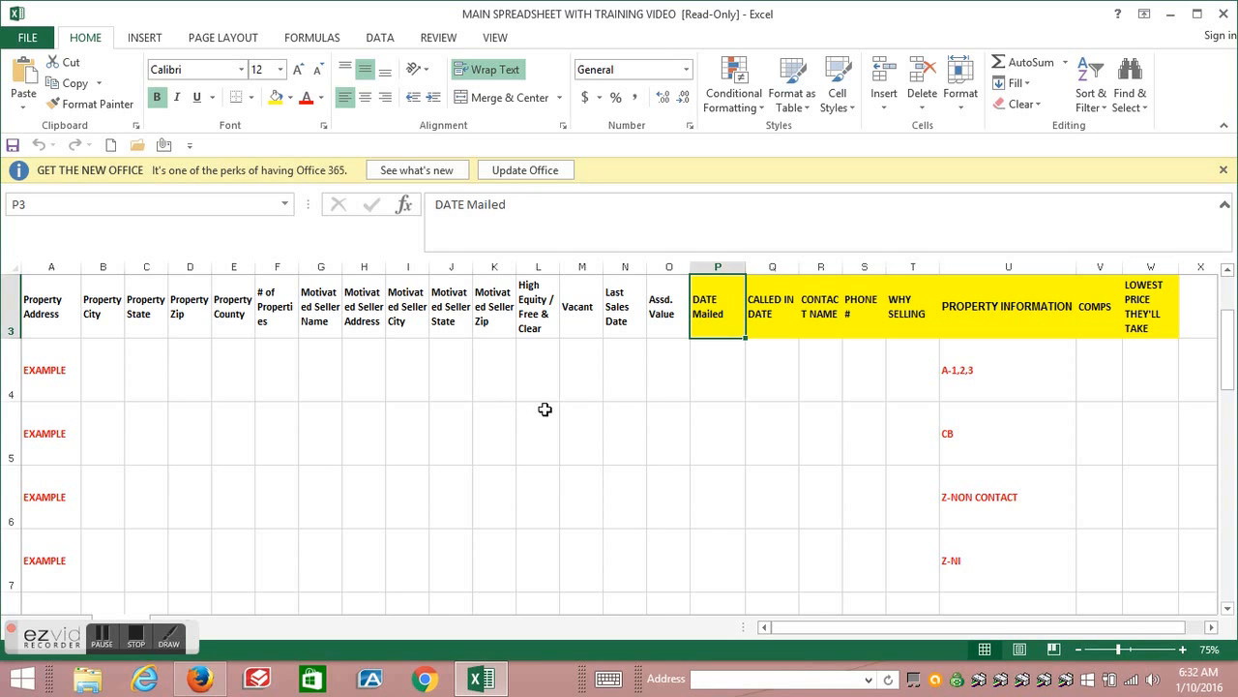
# Go through the follow-up columns of row 4 one by one, from DATE Mailed to LOWEST PRICE THEY'LL TAKE, comparing CONTACT NAME with Motivated Seller Name.
pyautogui.click(725, 363)
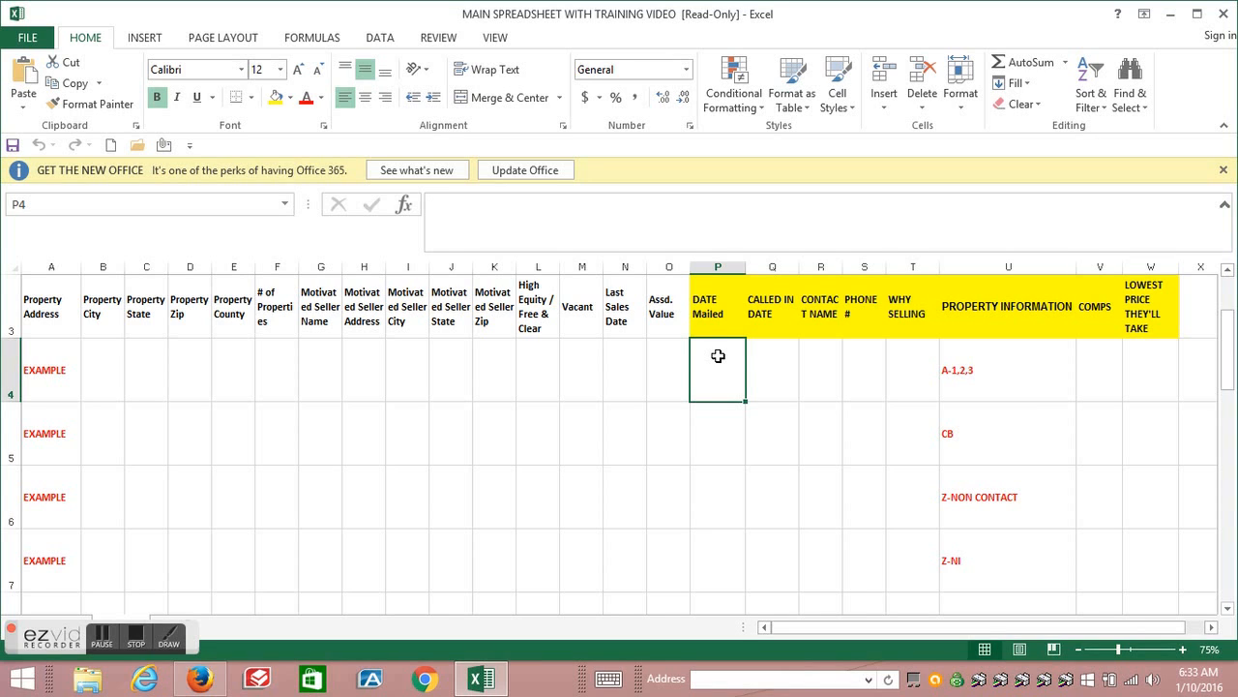
pyautogui.click(777, 364)
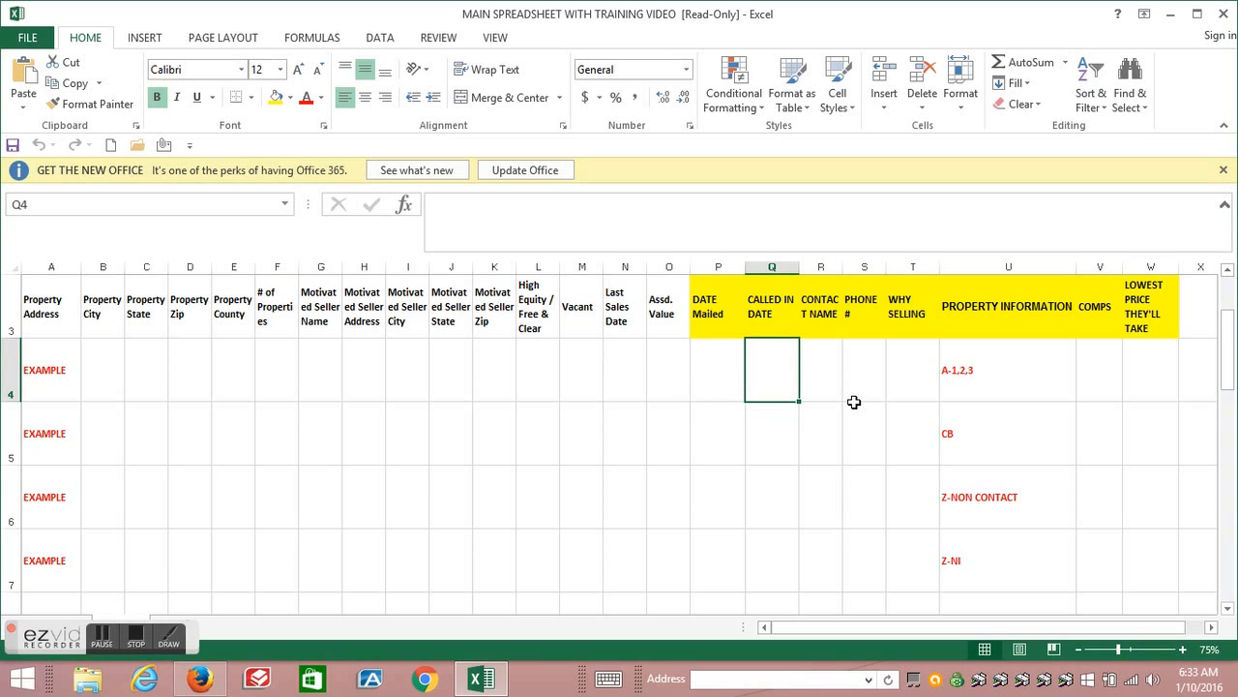
pyautogui.click(818, 364)
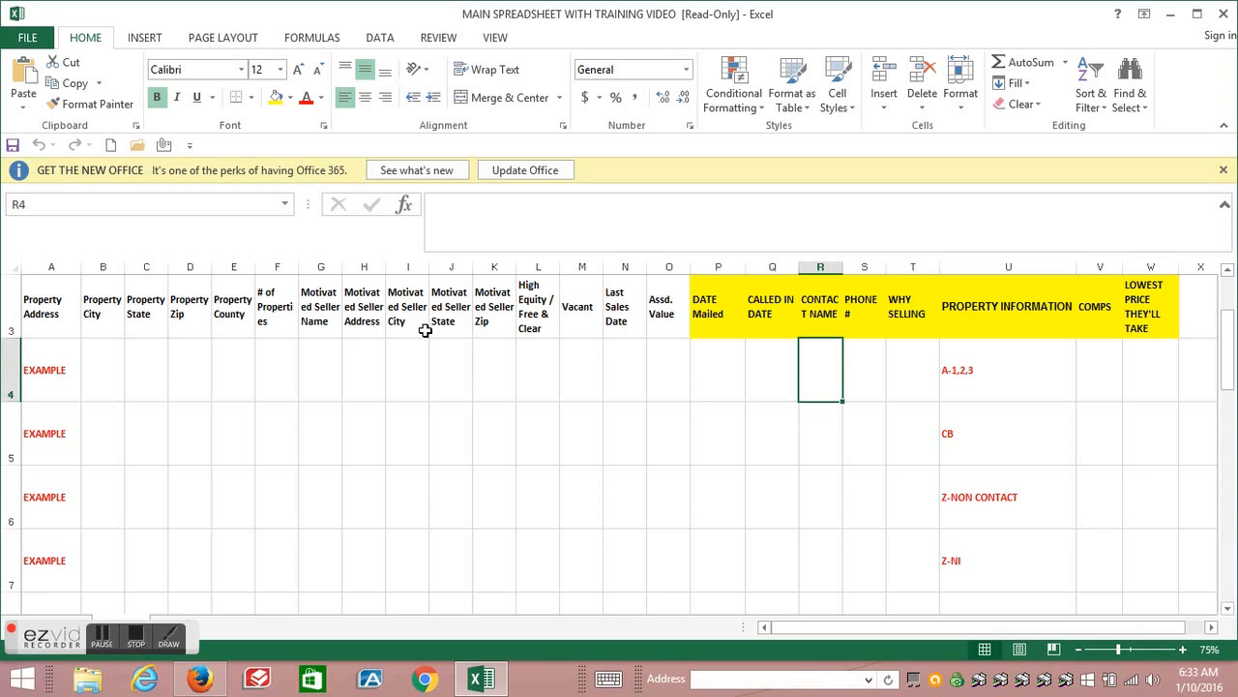
pyautogui.click(317, 319)
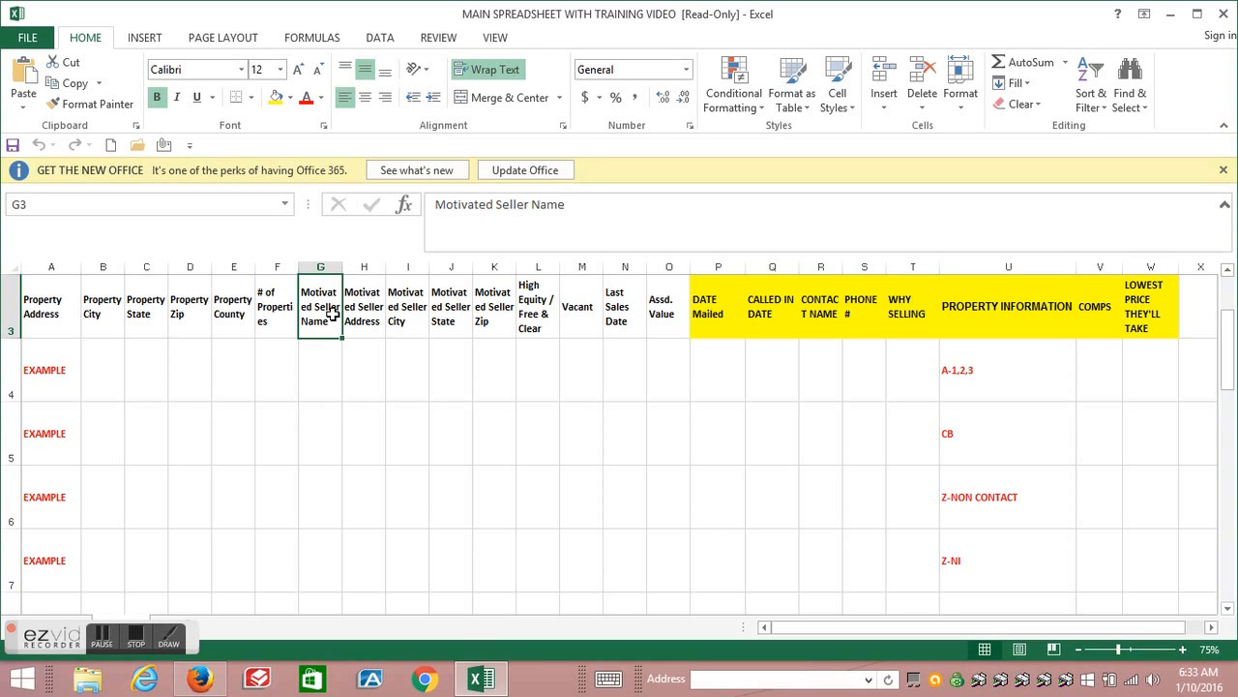
pyautogui.click(821, 350)
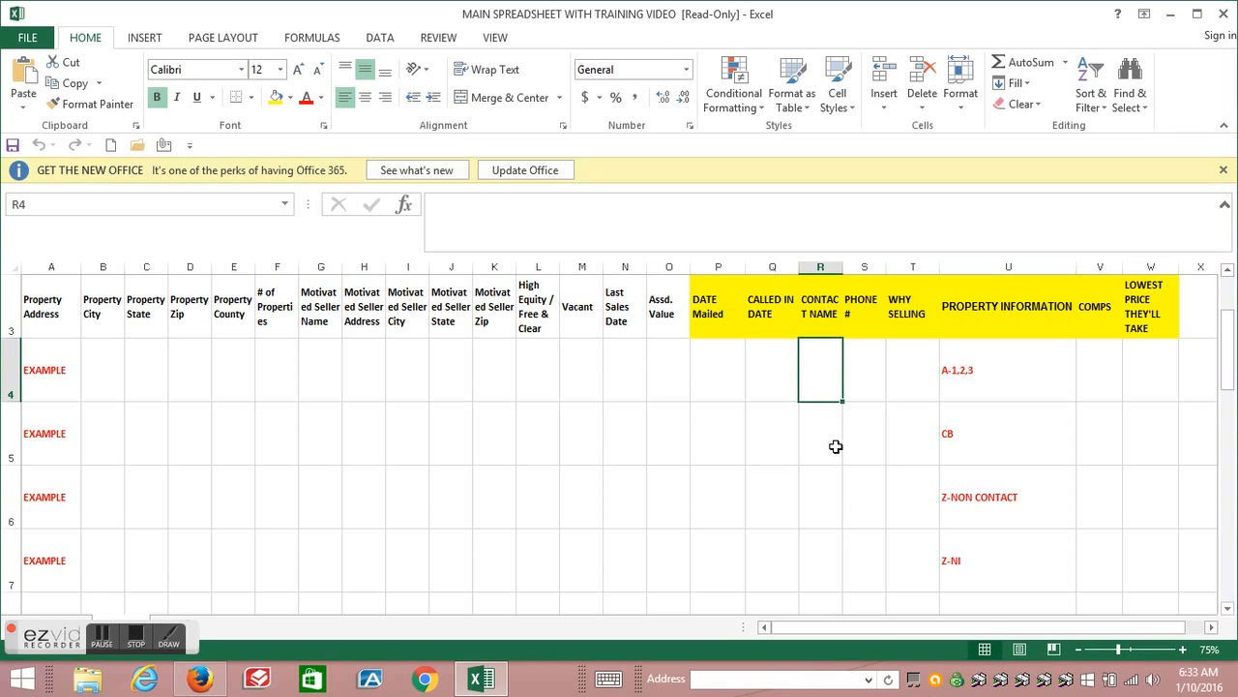
pyautogui.click(865, 351)
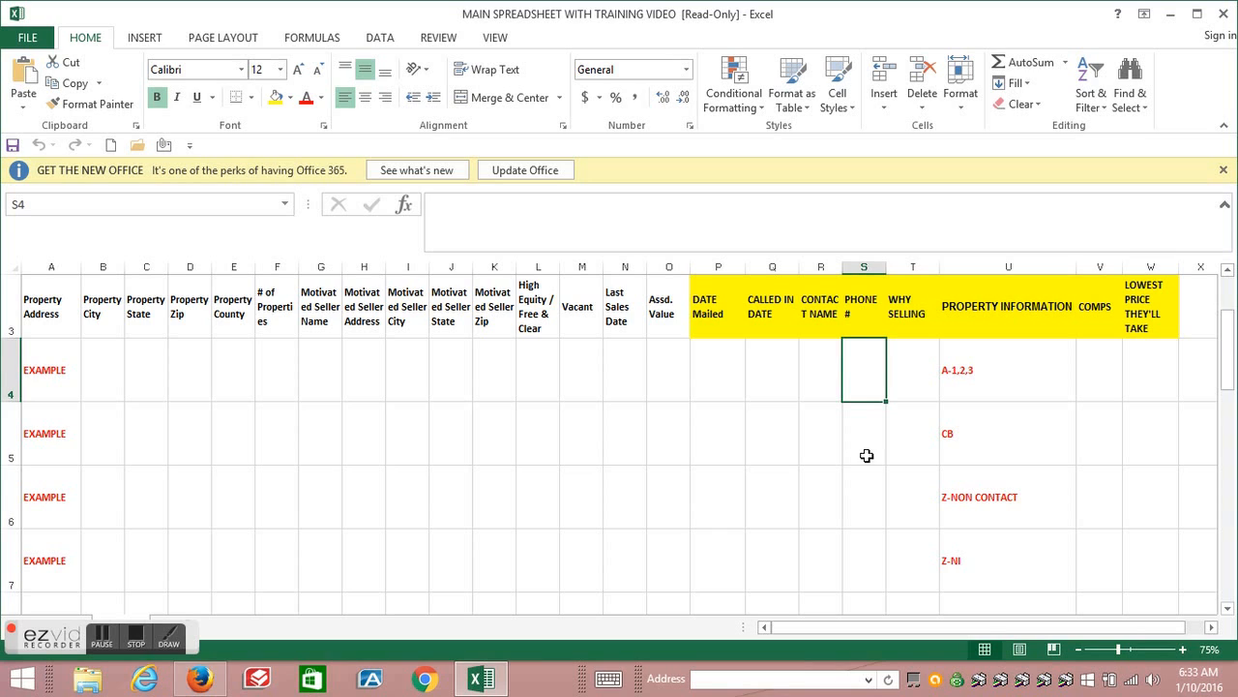
pyautogui.click(907, 350)
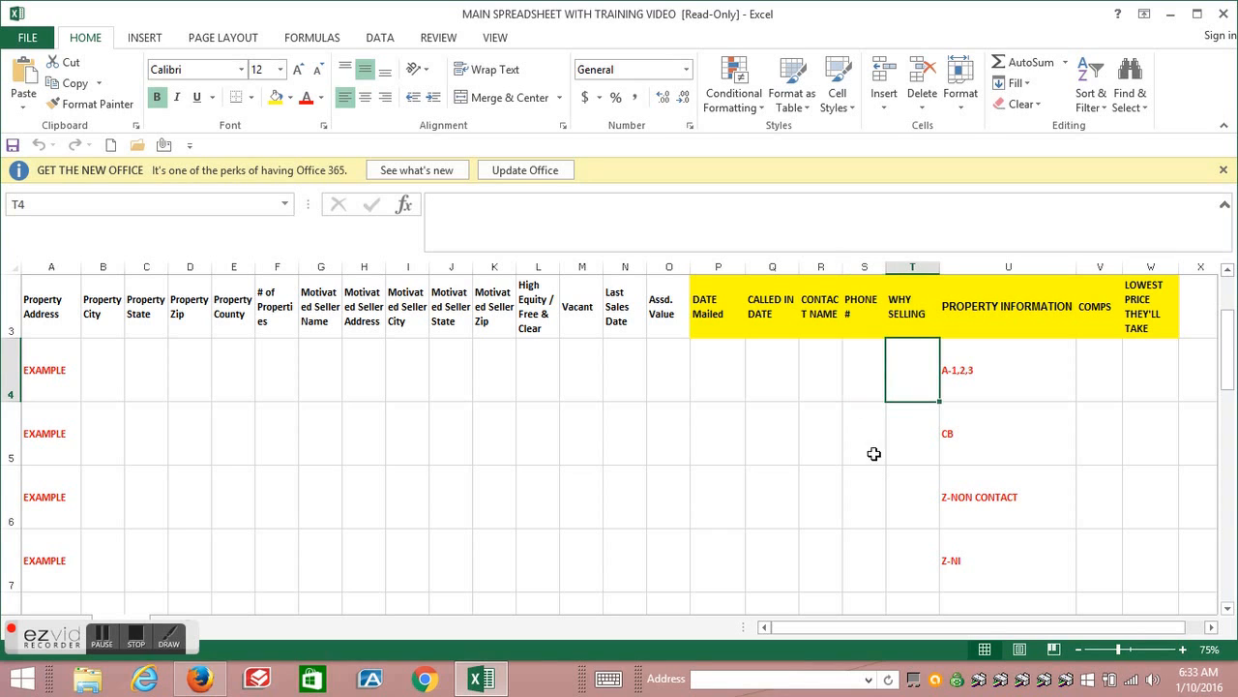
pyautogui.click(867, 371)
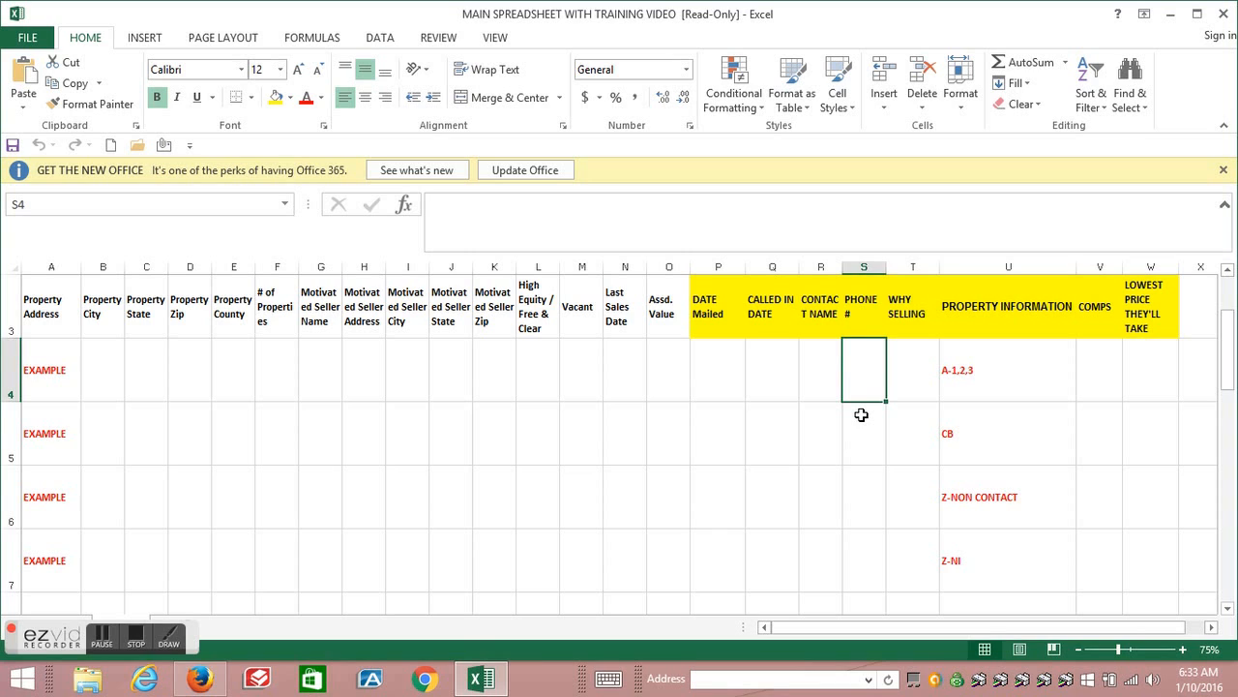
pyautogui.click(909, 371)
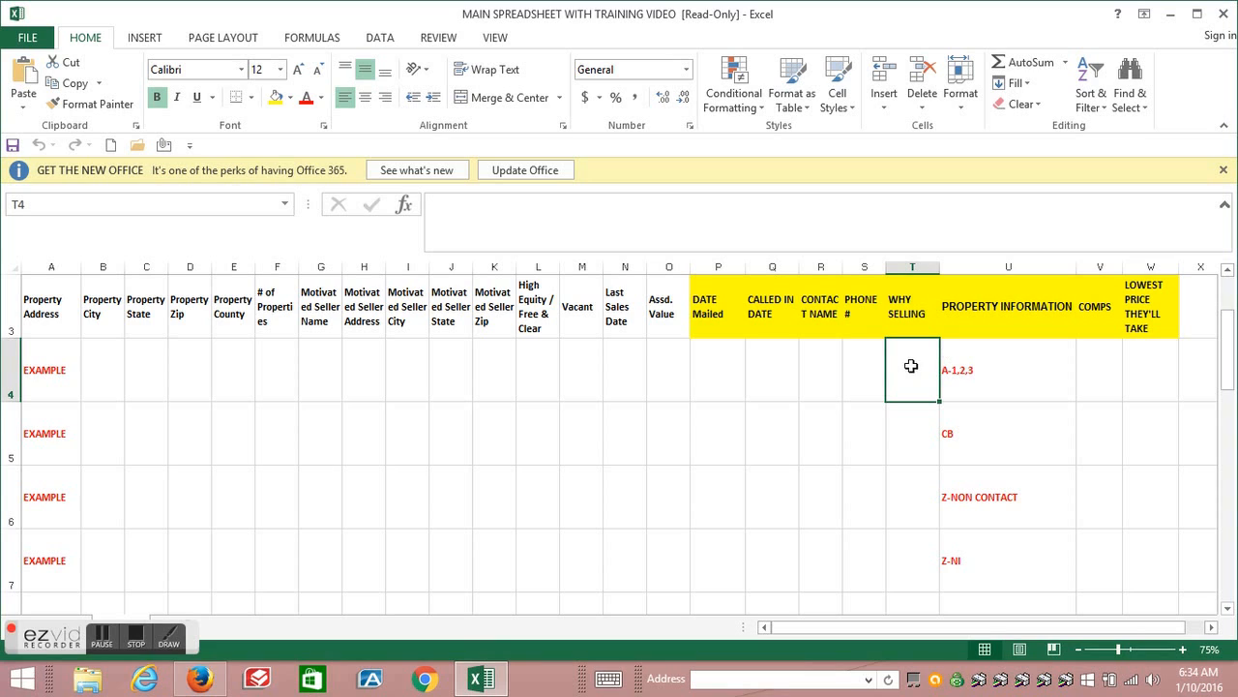
pyautogui.click(1016, 365)
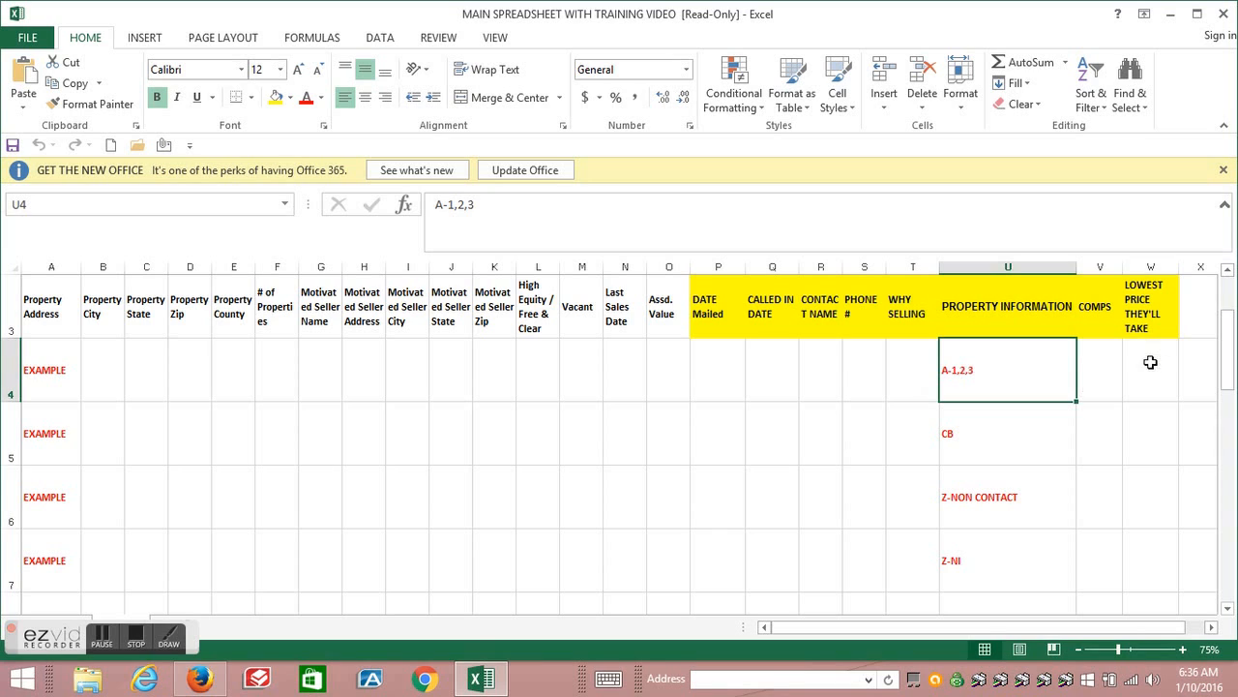
pyautogui.click(1102, 364)
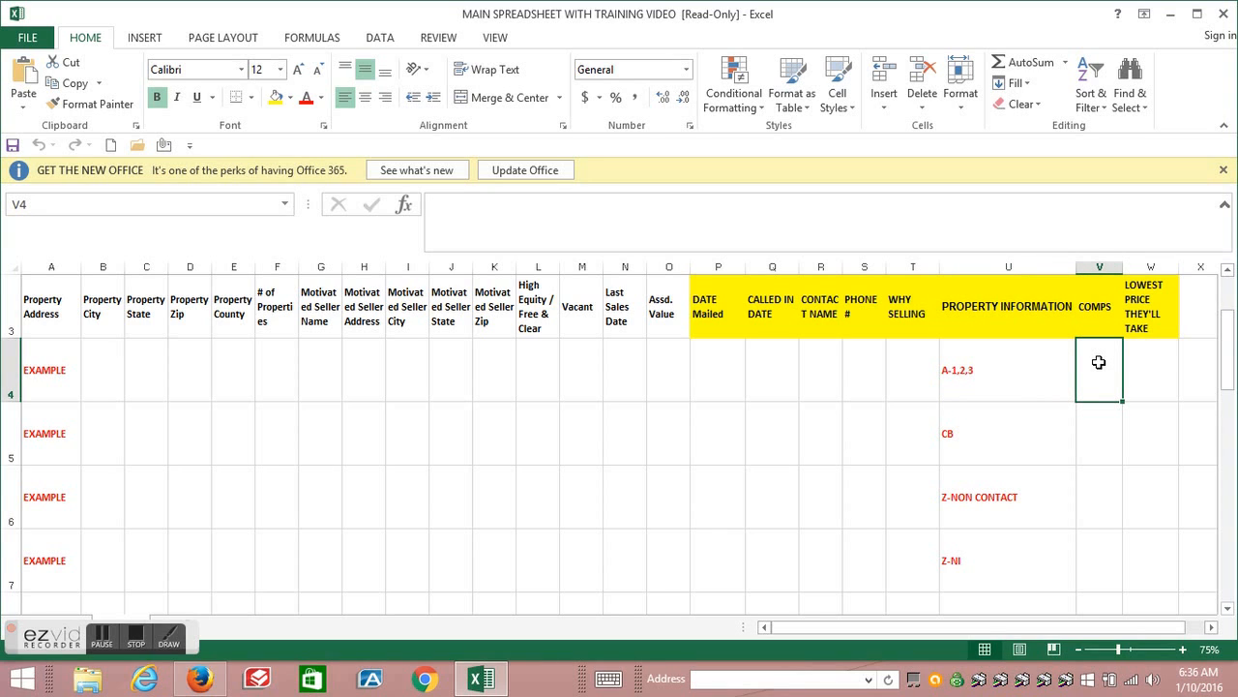
pyautogui.click(1149, 353)
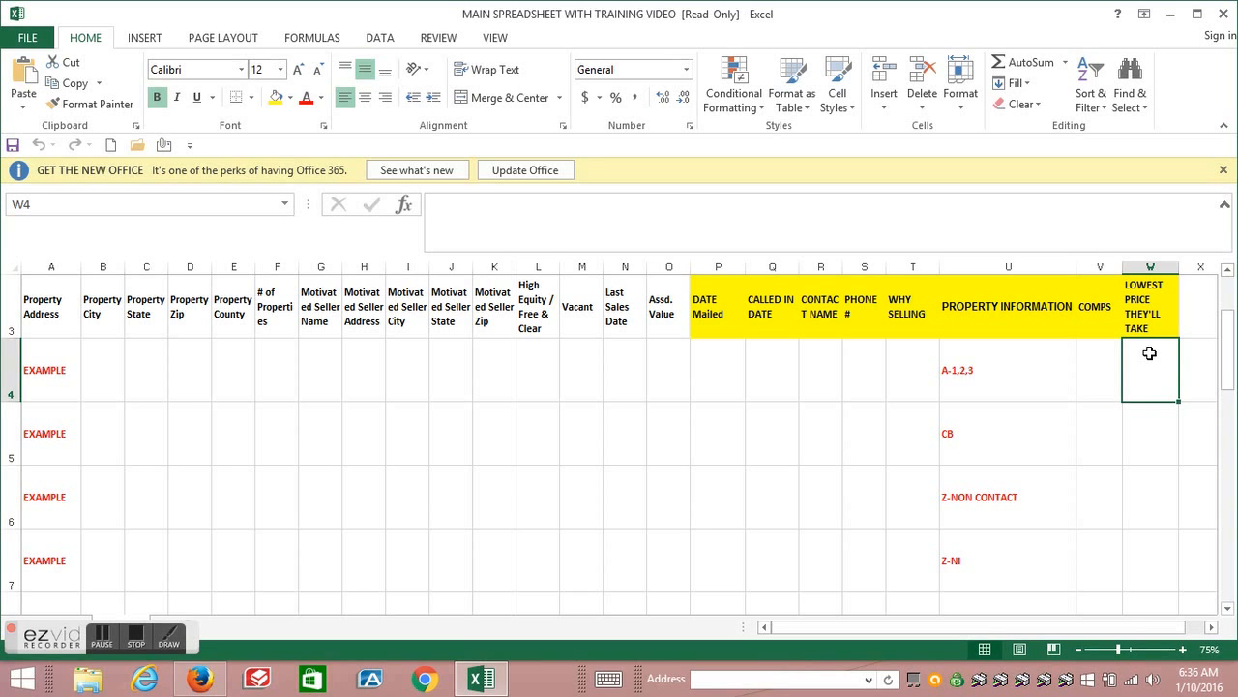
# Examine example row 4 and the status codes in the PROPERTY INFORMATION column for rows 4 to 8.
pyautogui.click(8, 379)
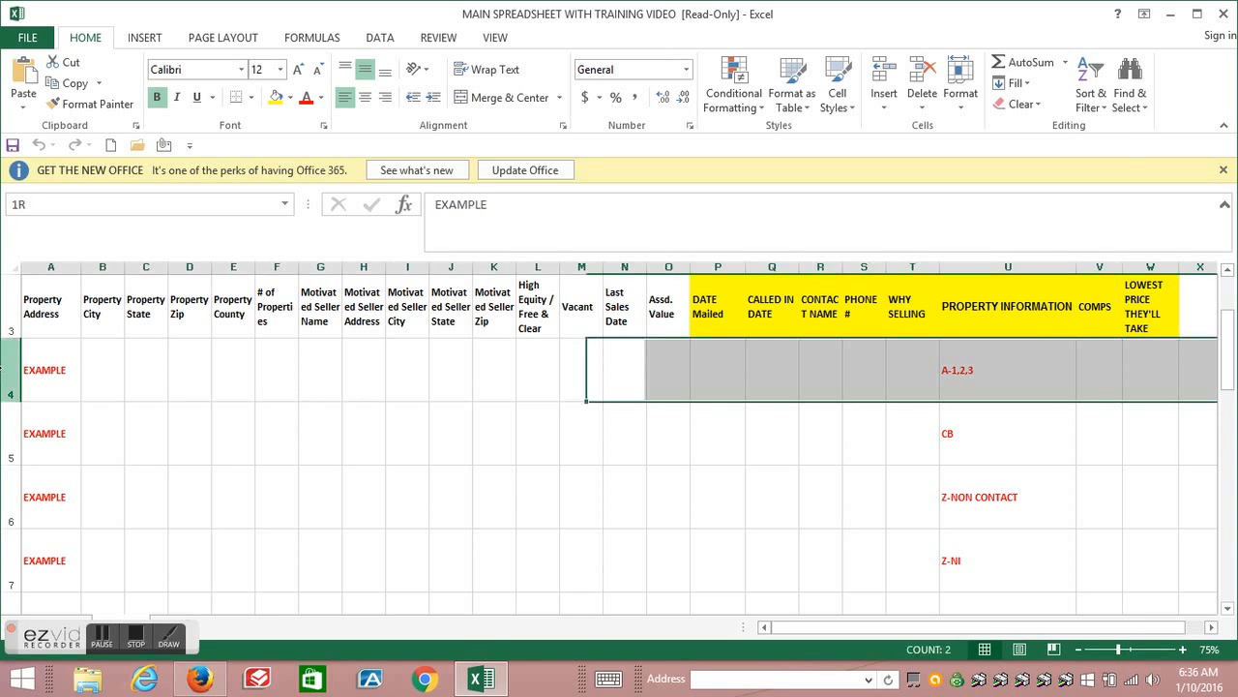
pyautogui.moveTo(1226, 350); pyautogui.dragTo(1208, 383)
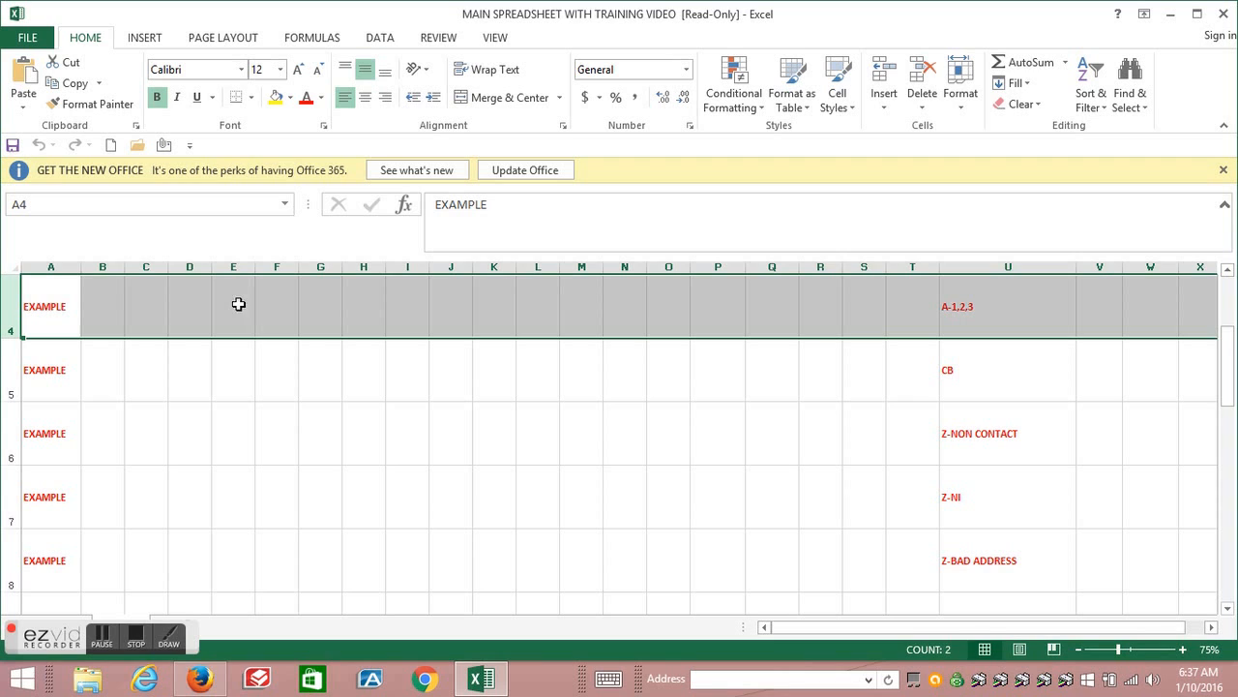
pyautogui.click(954, 314)
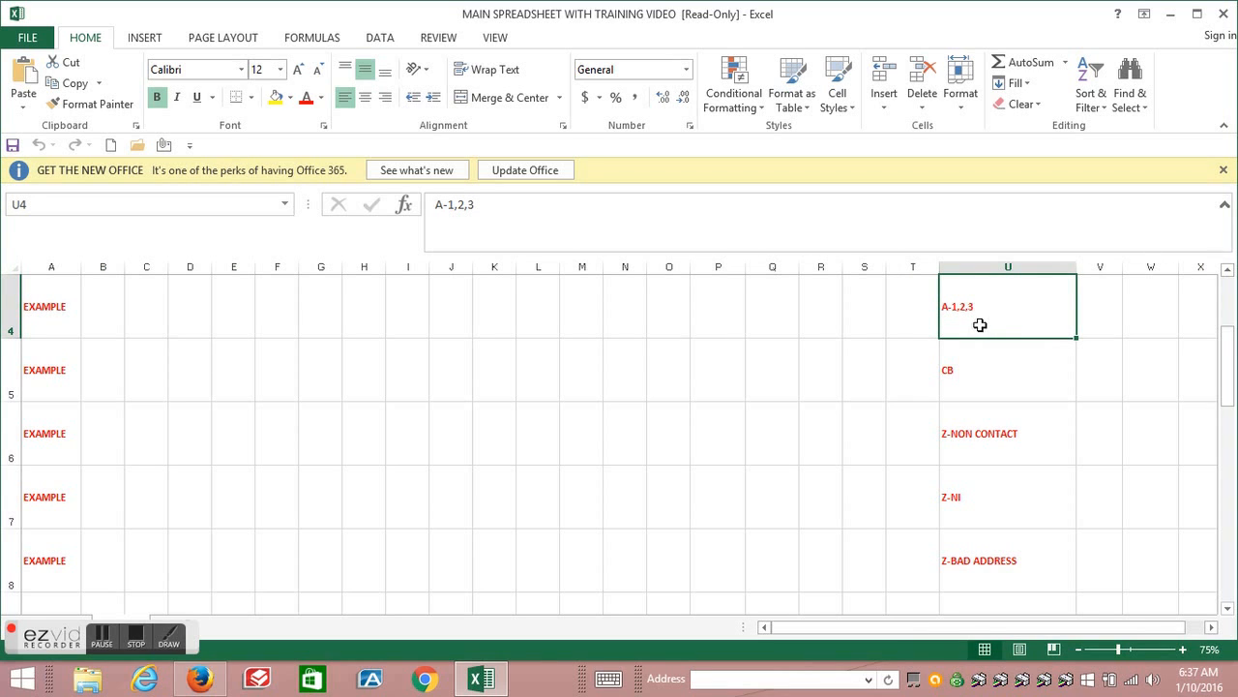
pyautogui.click(979, 372)
pyautogui.click(975, 432)
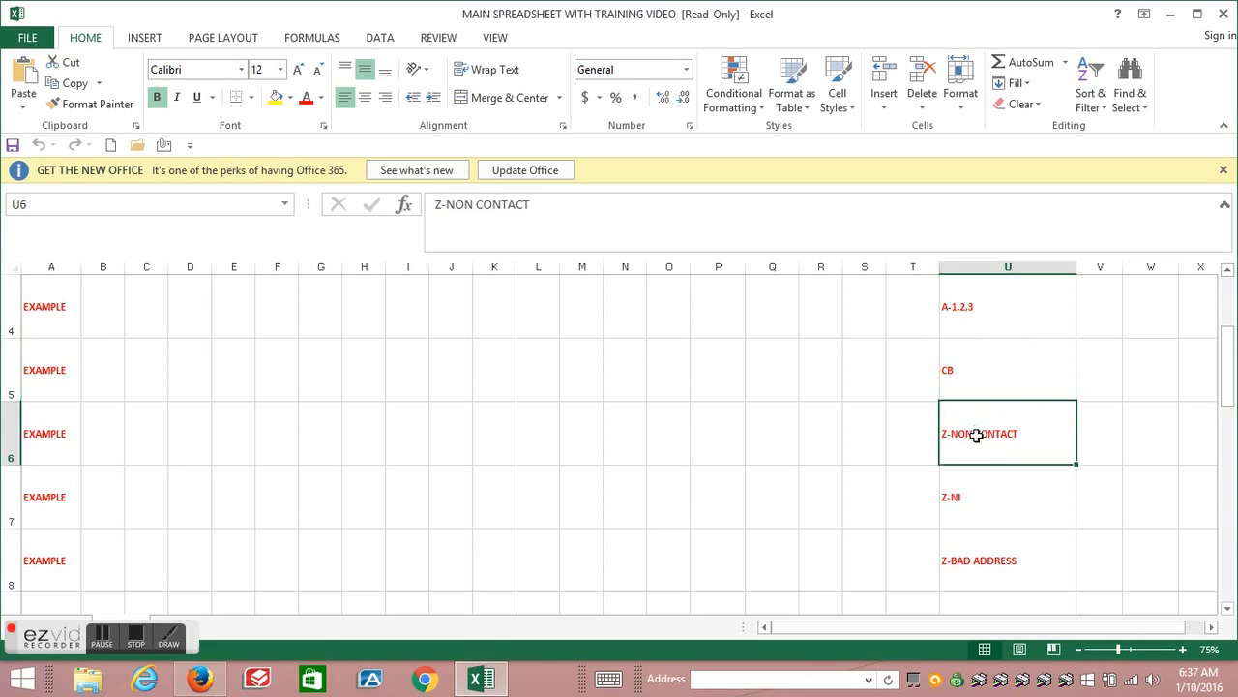
pyautogui.click(974, 478)
pyautogui.click(973, 555)
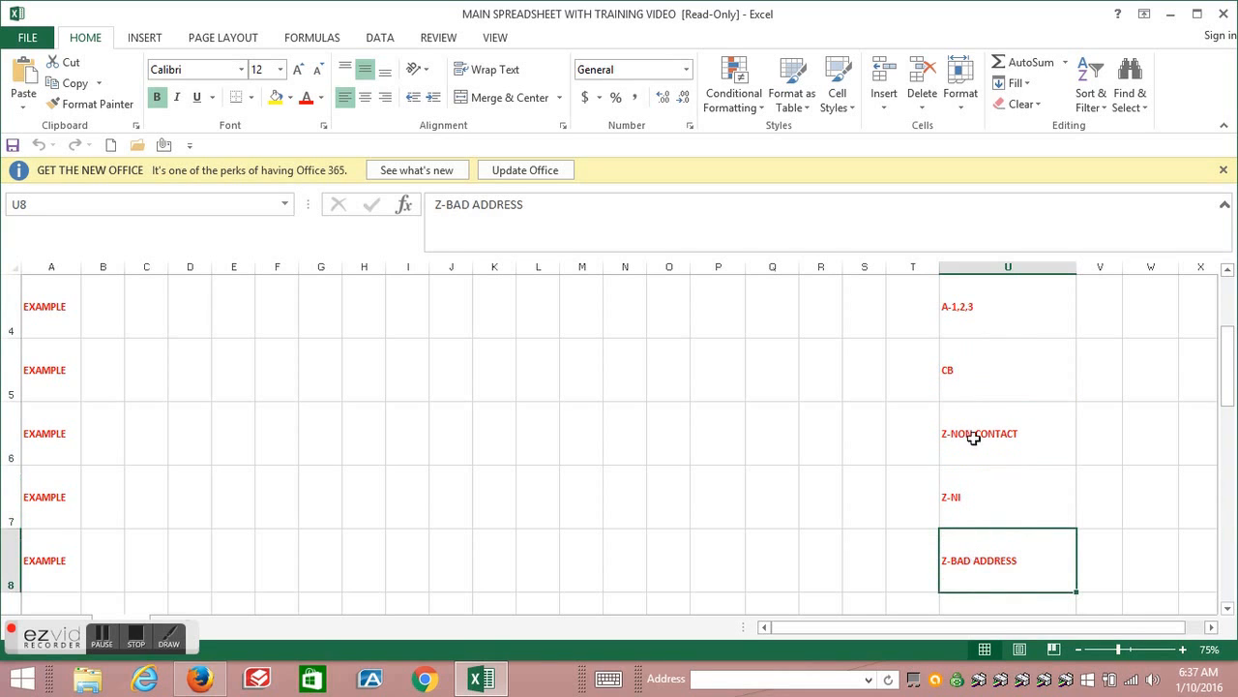
pyautogui.click(981, 308)
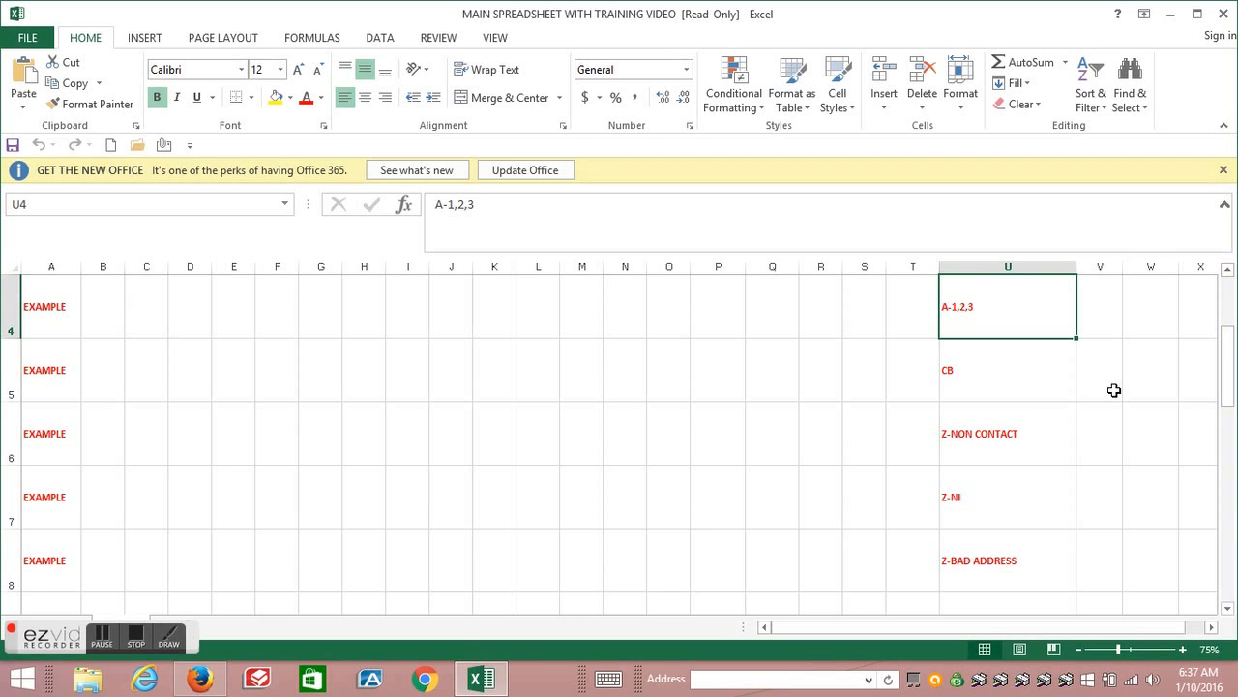
pyautogui.click(1001, 435)
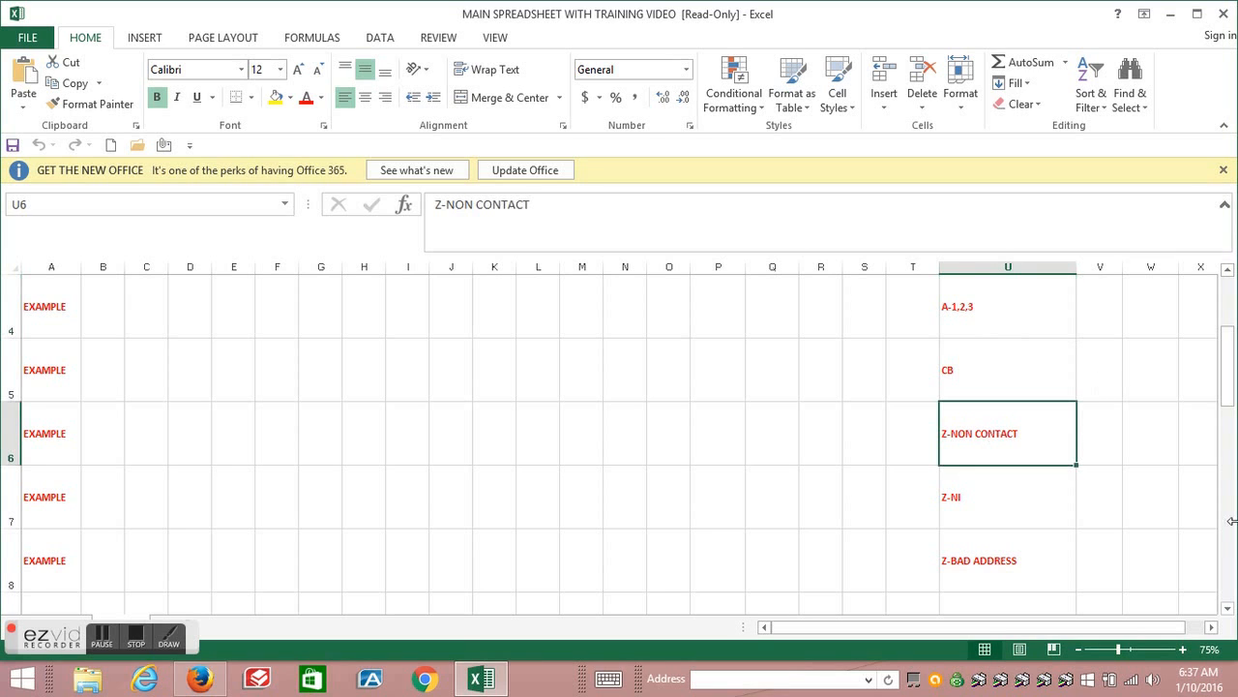
# Review example rows 5 to 8 one at a time with their PROPERTY INFORMATION codes, and return to the column headings.
pyautogui.click(12, 392)
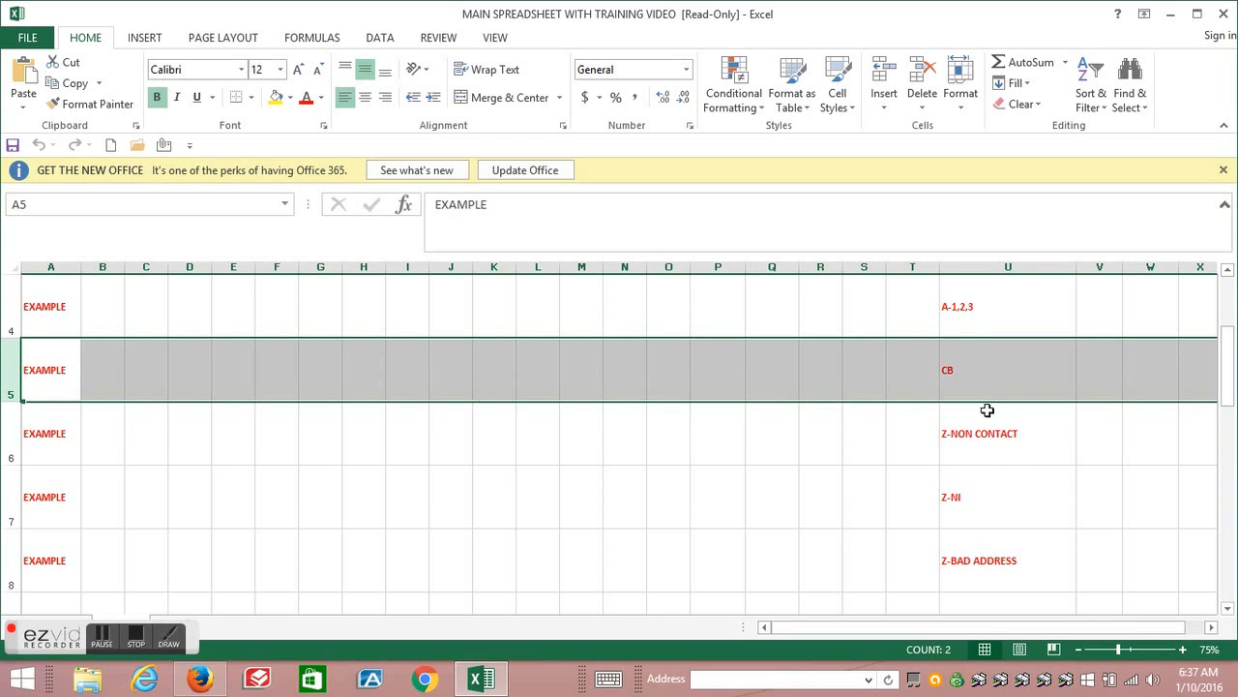
pyautogui.click(969, 373)
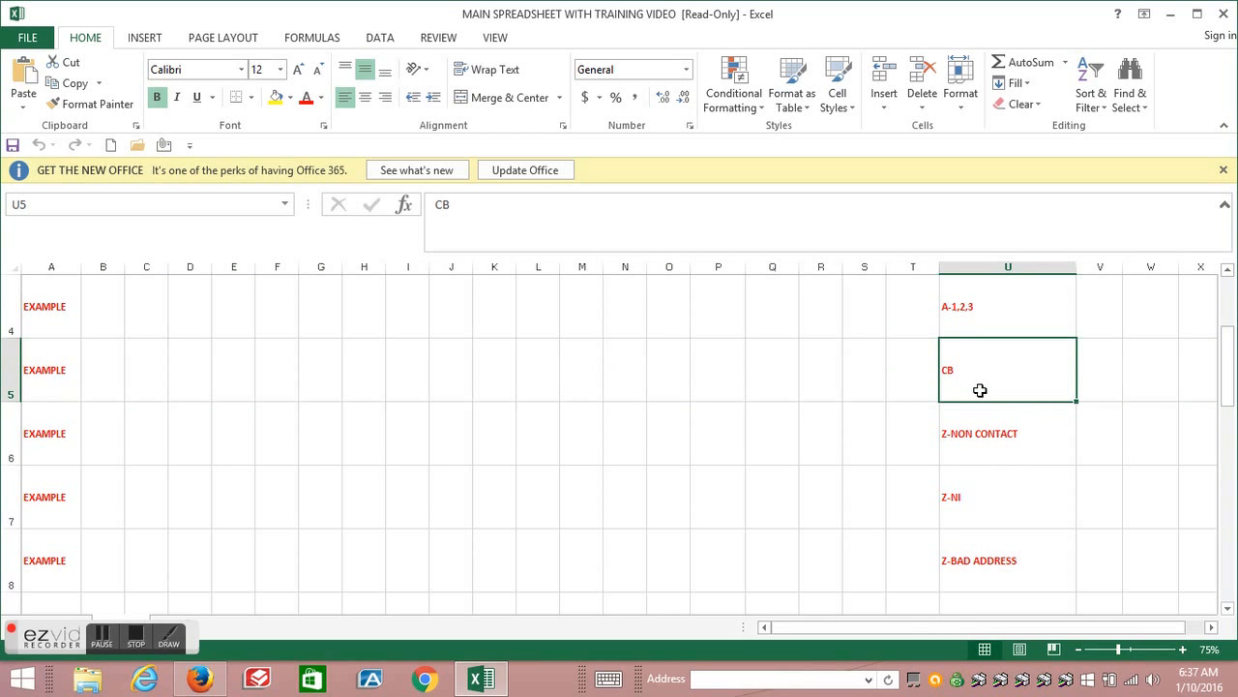
pyautogui.click(8, 435)
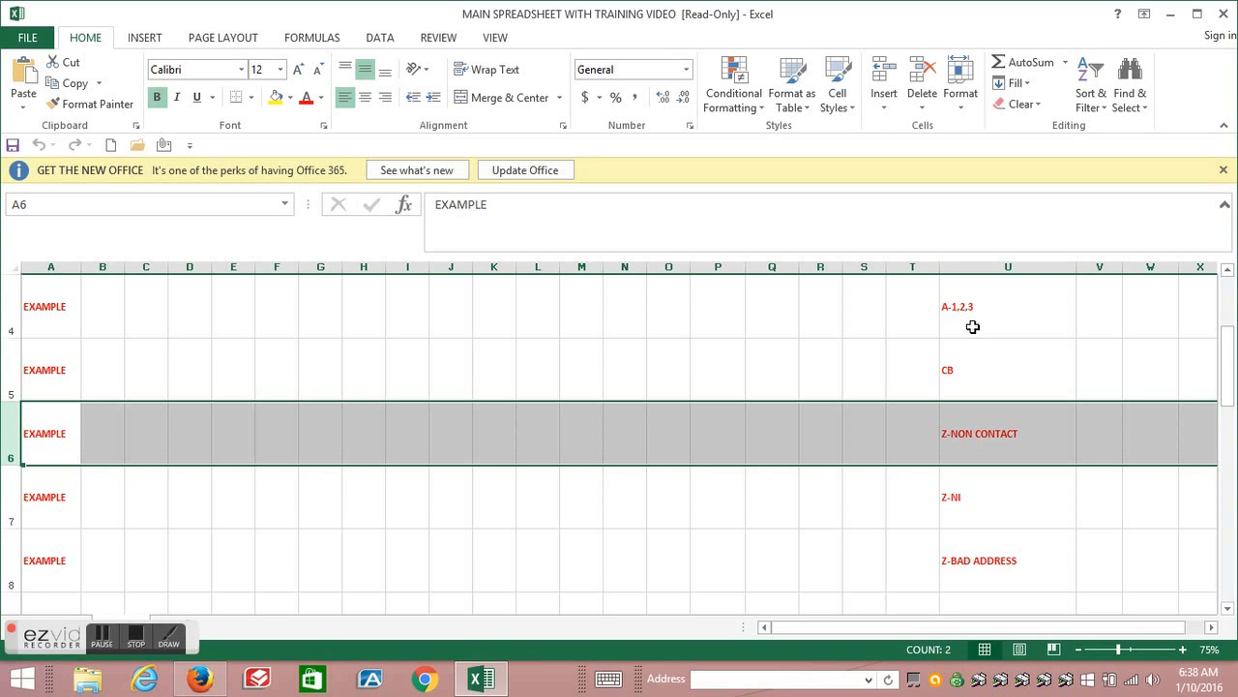
pyautogui.click(983, 438)
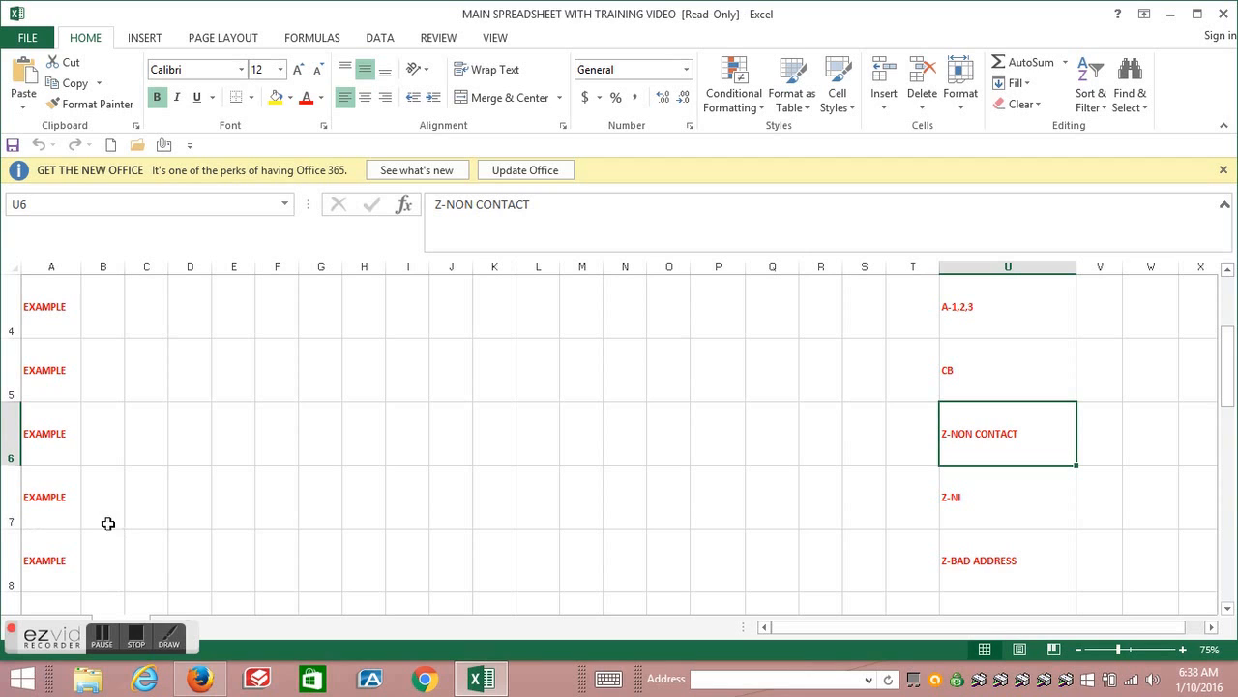
pyautogui.click(8, 490)
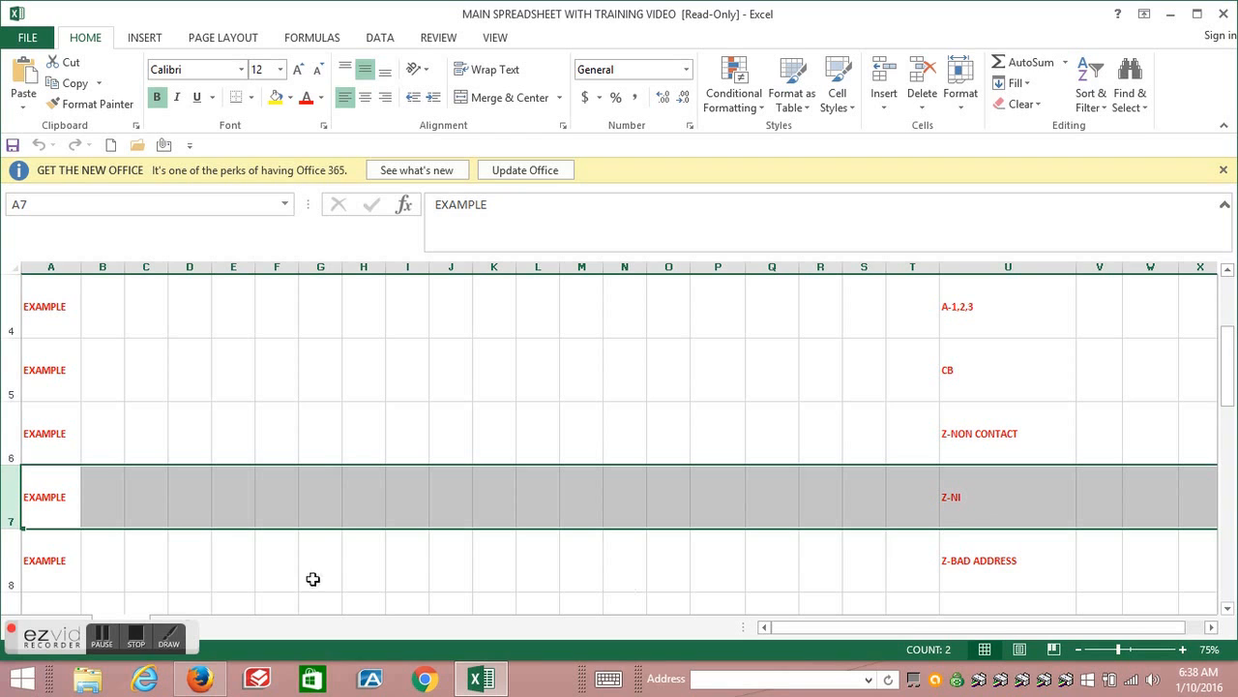
pyautogui.click(11, 560)
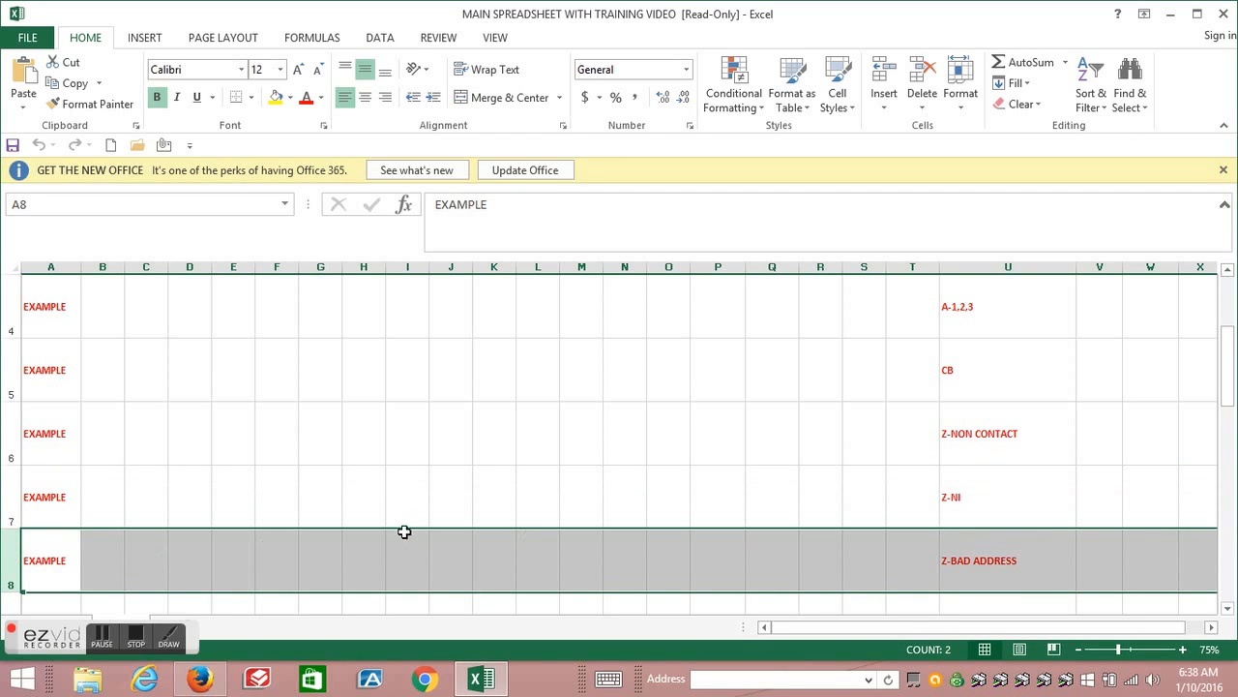
pyautogui.click(1229, 609)
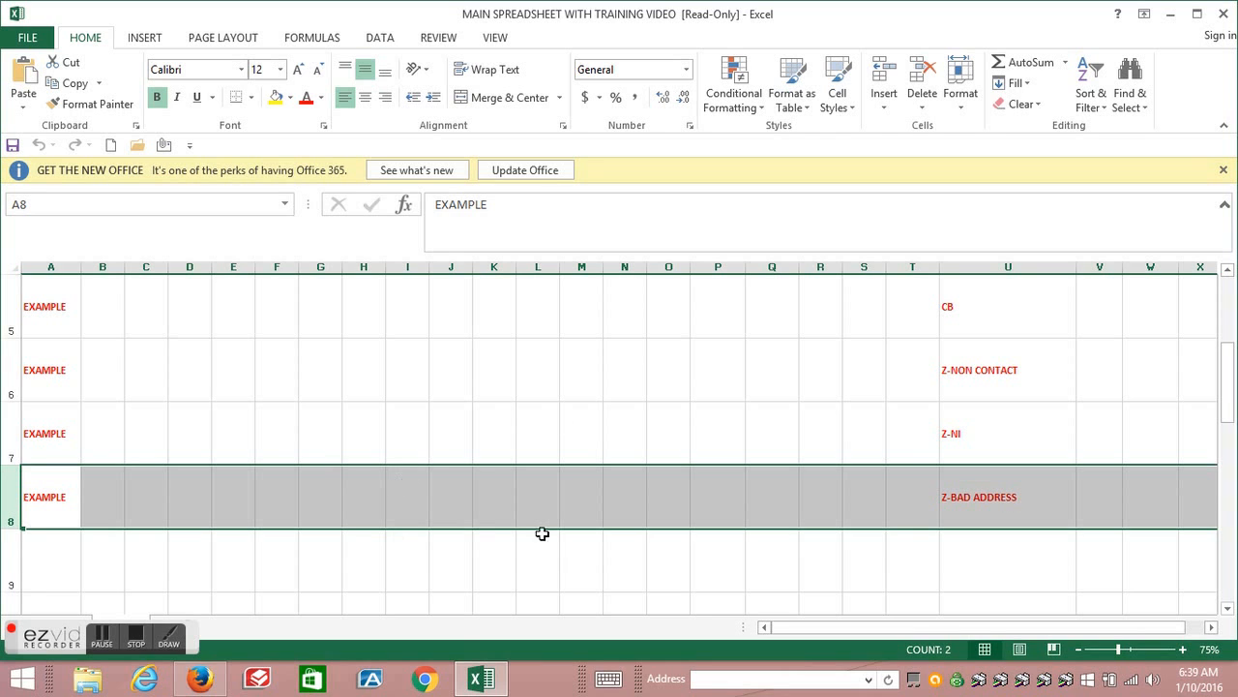
pyautogui.click(958, 499)
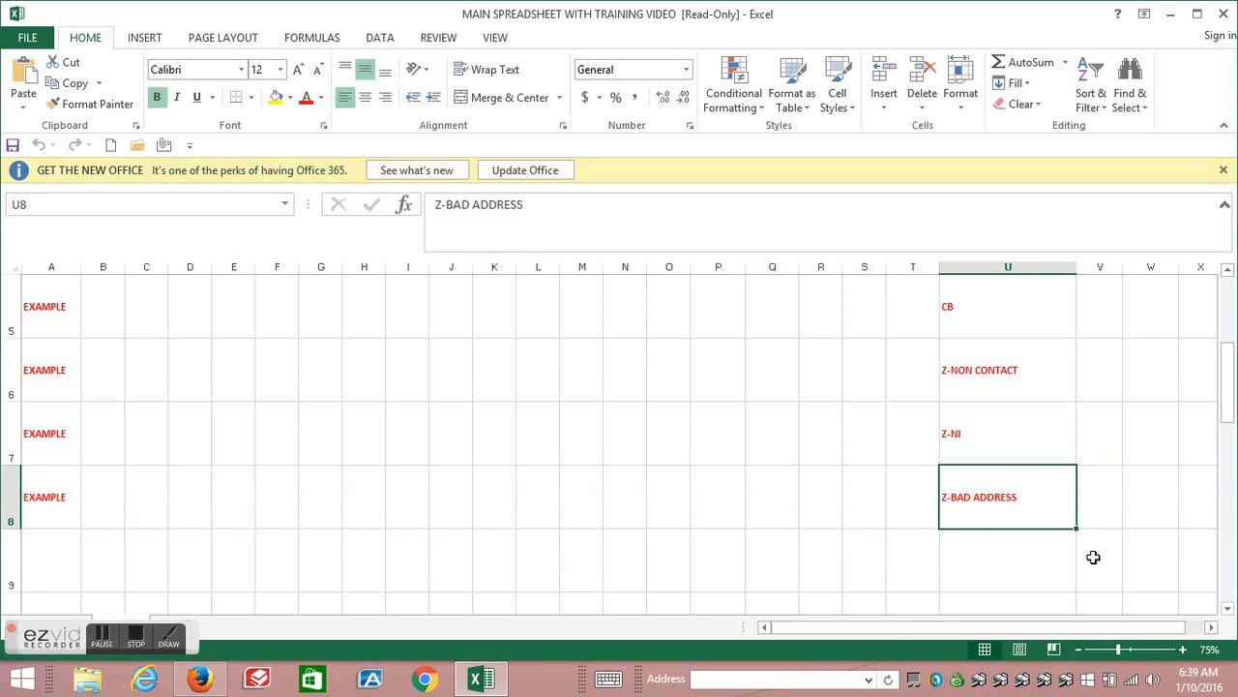
pyautogui.moveTo(1231, 404); pyautogui.dragTo(1228, 295)
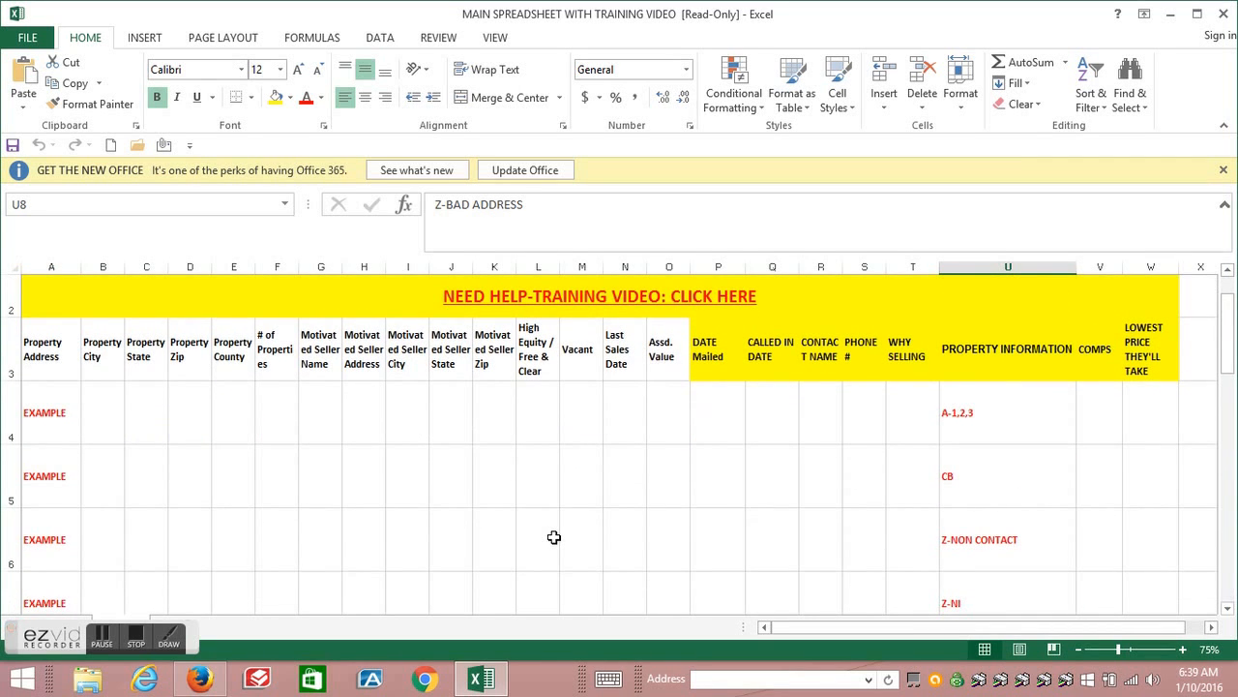